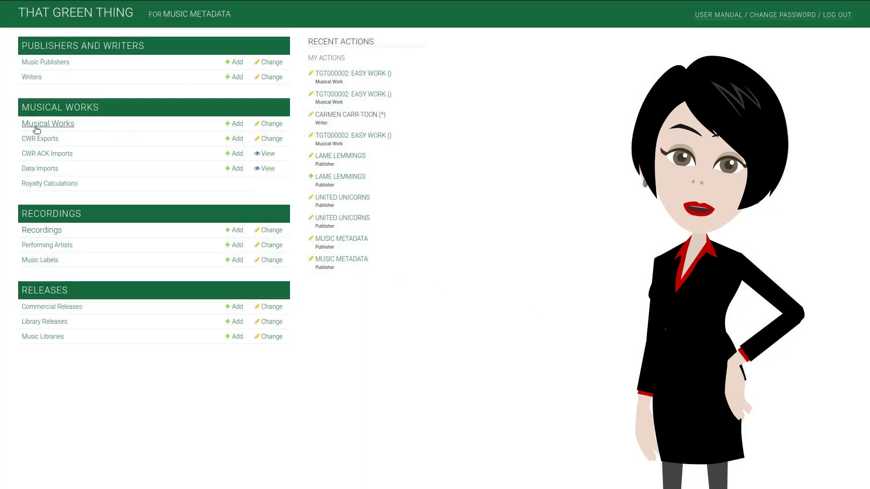
# - Open musical work TGT000002 'Easy Work' from the Musical Works list for editing
pyautogui.click(36, 126)
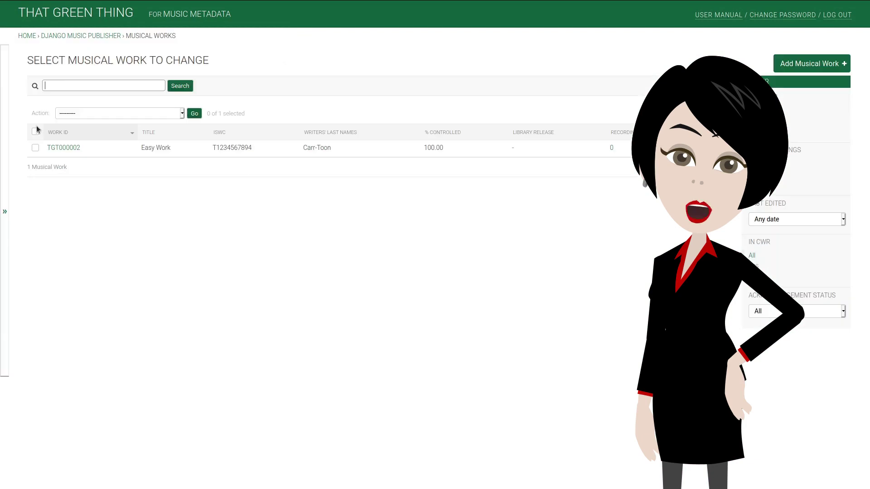
pyautogui.click(51, 148)
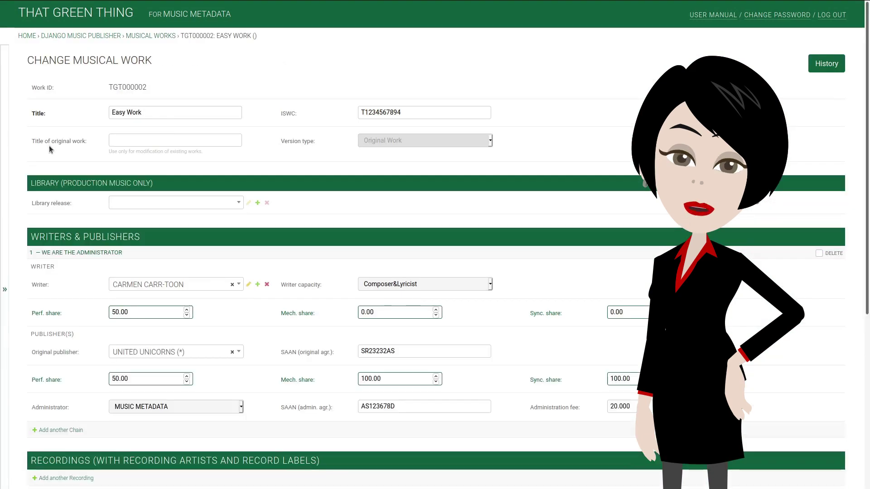
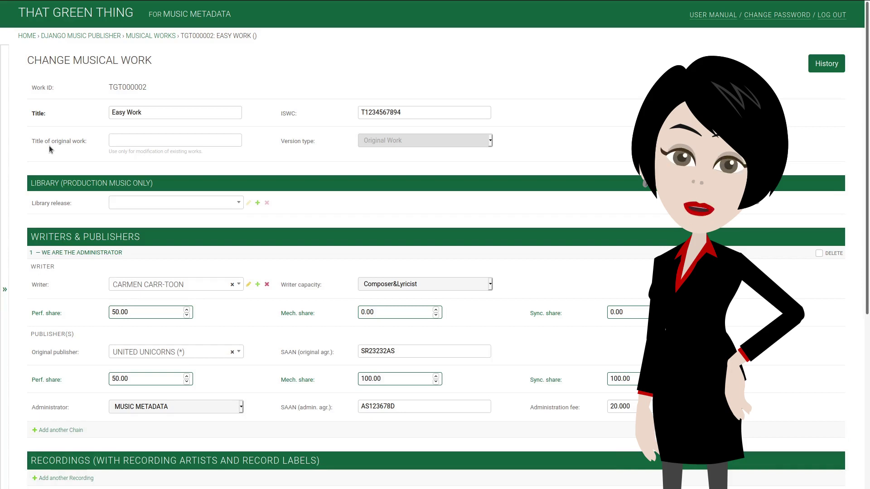
pyautogui.scroll(-4, 470, 284)
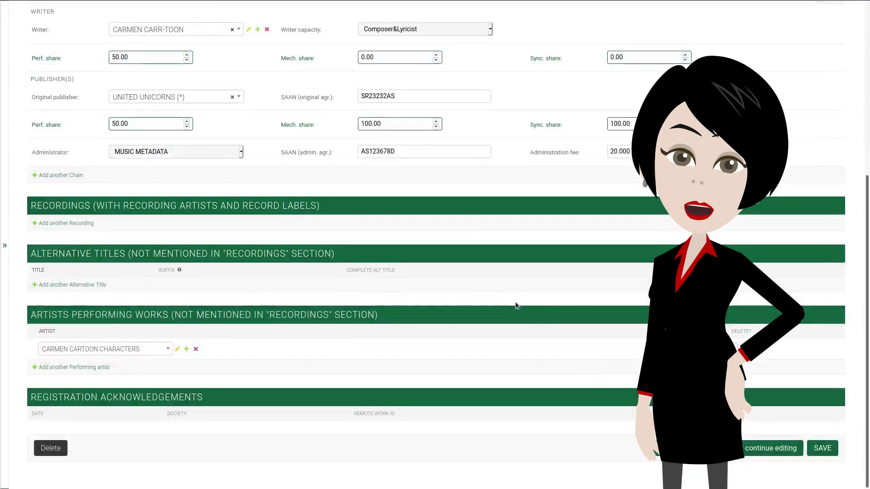
# - Save the Easy Work changes and start a blank new musical work
pyautogui.click(819, 448)
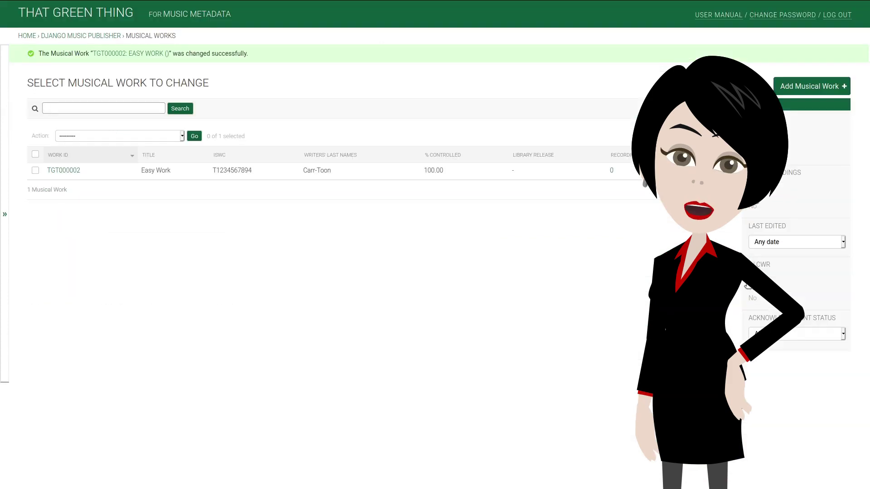
pyautogui.click(809, 87)
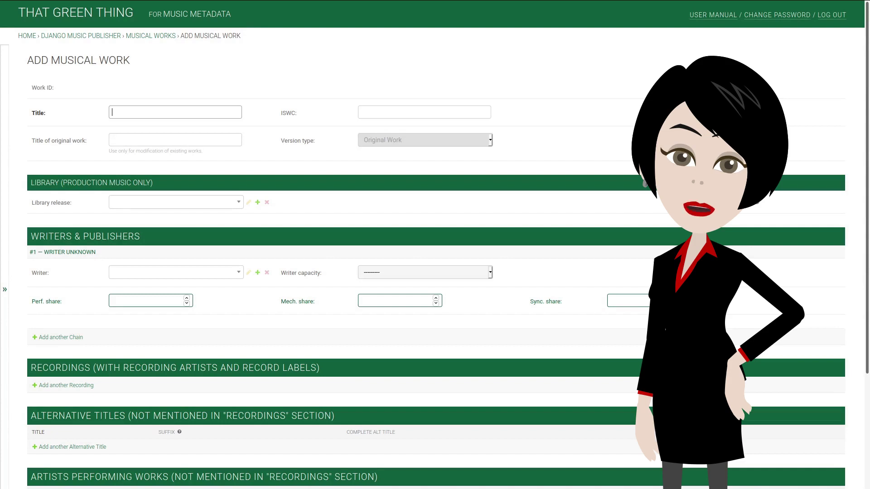
pyautogui.write('T')
pyautogui.write('he ')
pyautogui.write('Cool ')
pyautogui.write('Song')
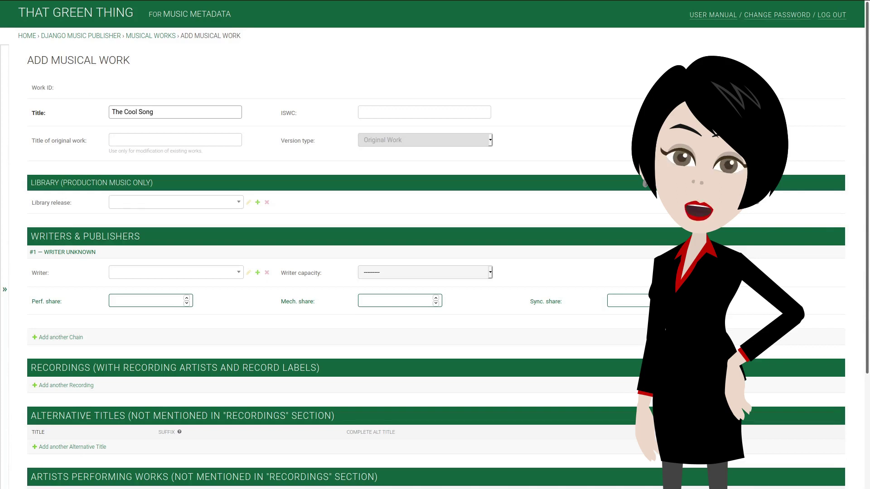
# - Open the chain 1 Writer list for The Cool Song
pyautogui.click(218, 273)
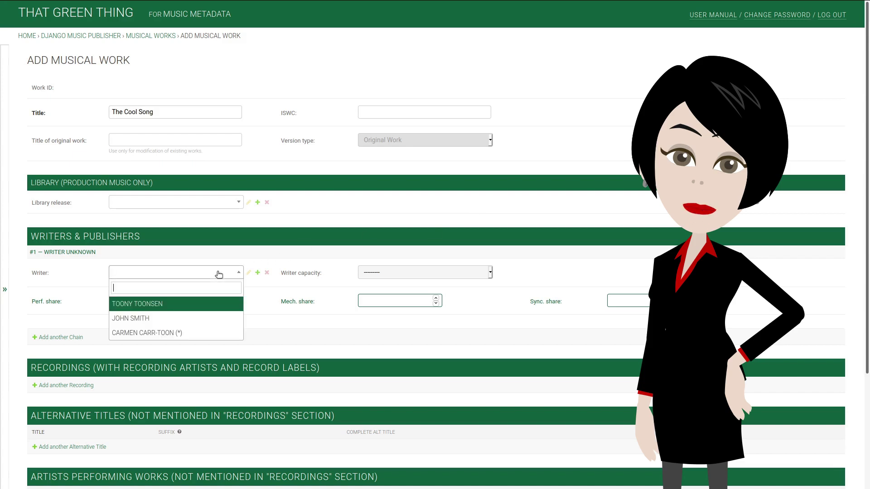
# - Add new writer Dave C. Character, IPI 983, BMI (UNITED STATES), to chain 1
pyautogui.click(257, 272)
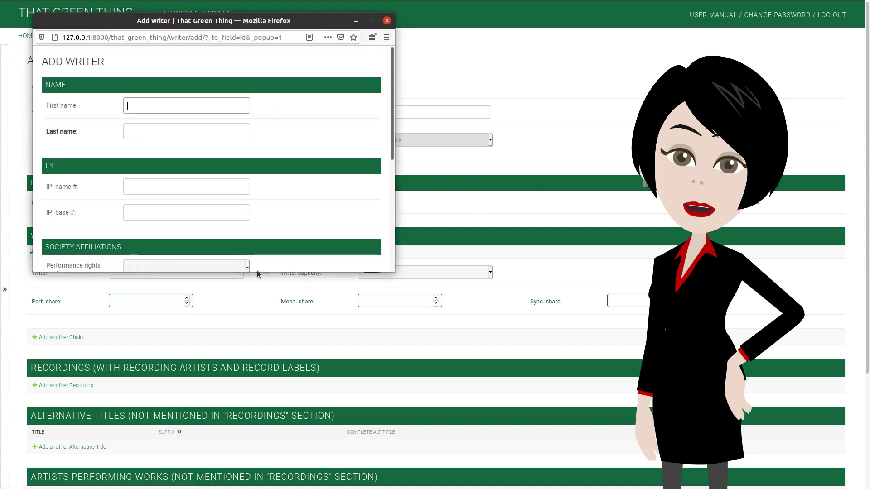
pyautogui.write('Dave')
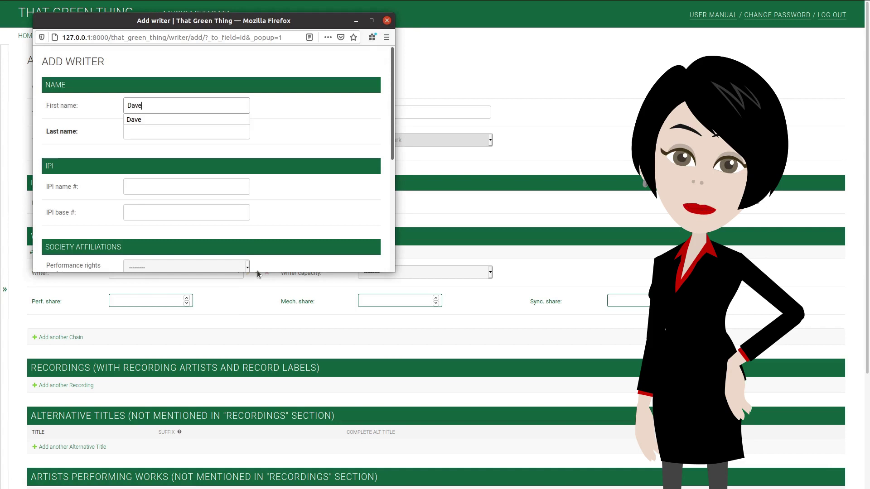
pyautogui.write(' C.')
pyautogui.press('Tab')
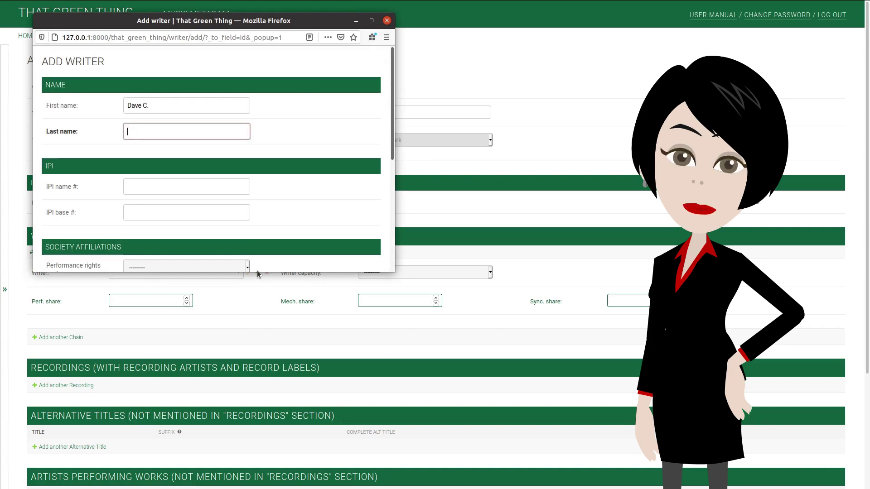
pyautogui.write('Character')
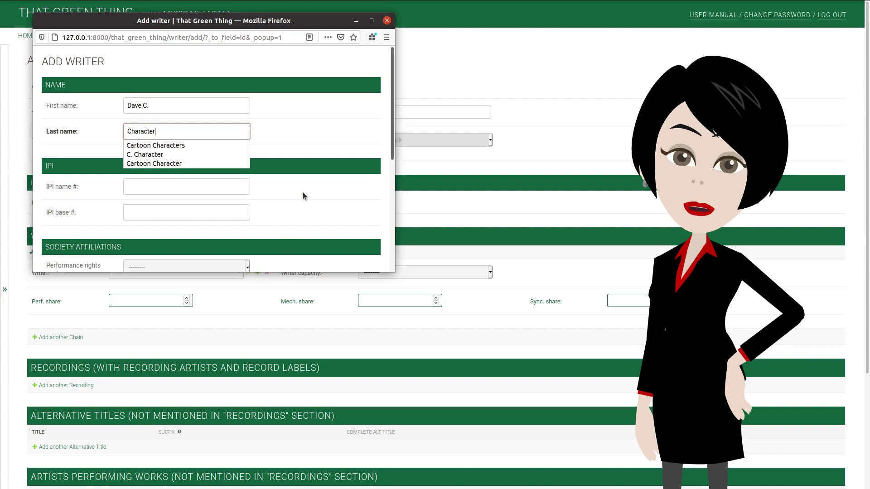
pyautogui.click(235, 187)
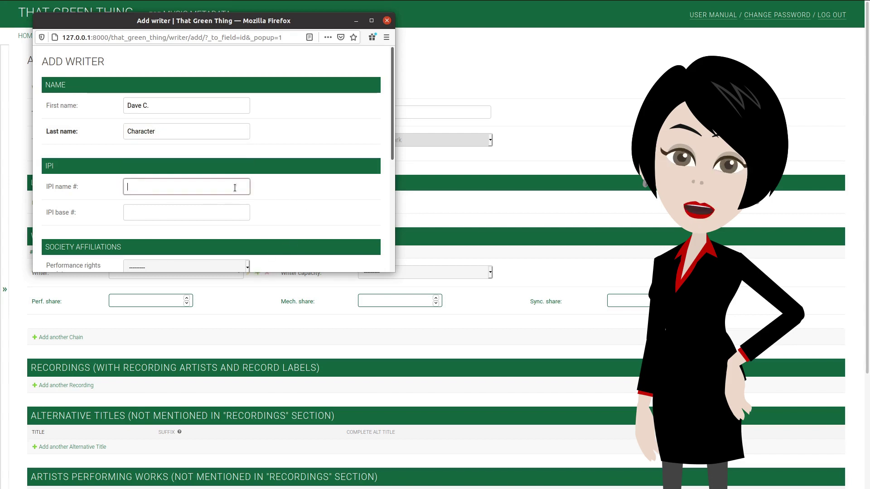
pyautogui.write('98')
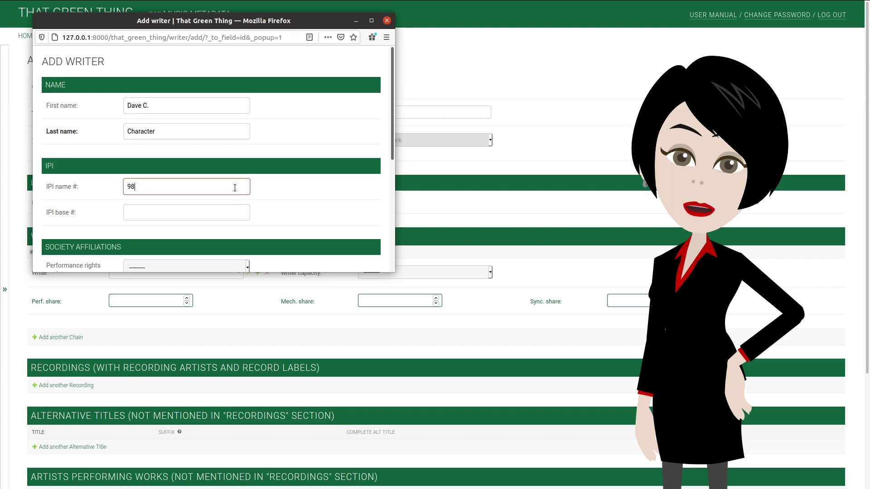
pyautogui.write('3')
pyautogui.scroll(-3, 235, 187)
pyautogui.scroll(-1, 234, 188)
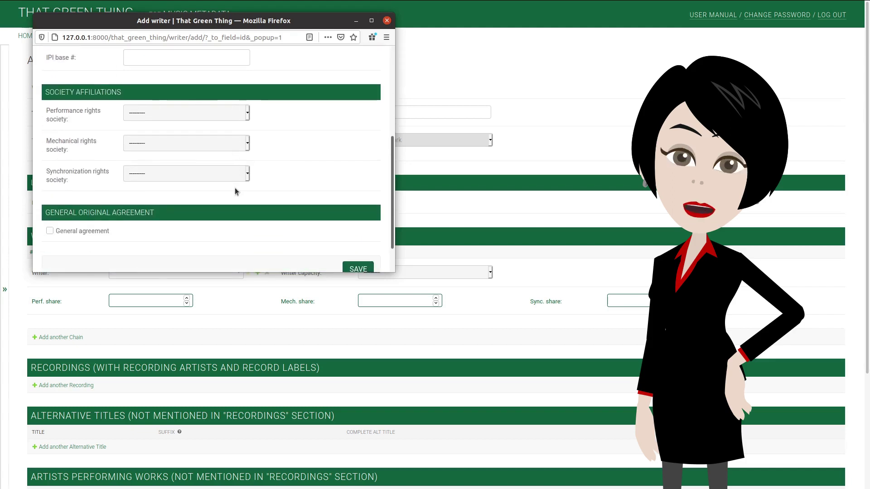
pyautogui.click(169, 112)
pyautogui.press('b')
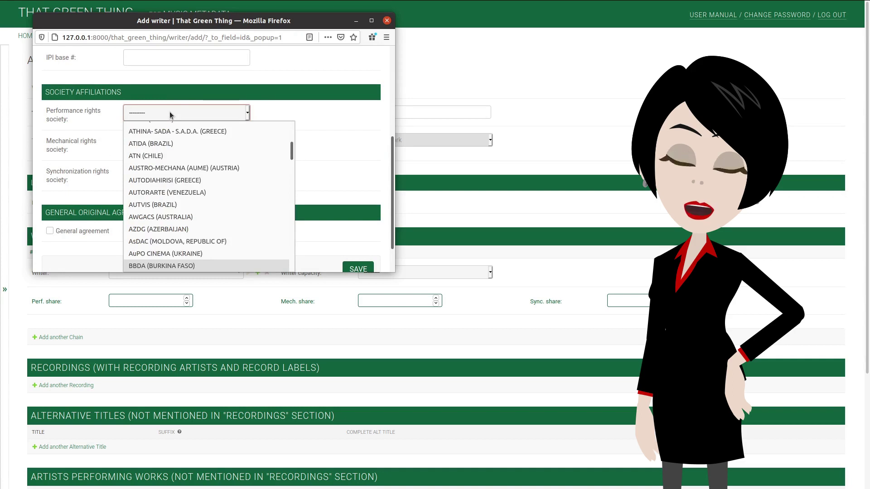
pyautogui.press('m')
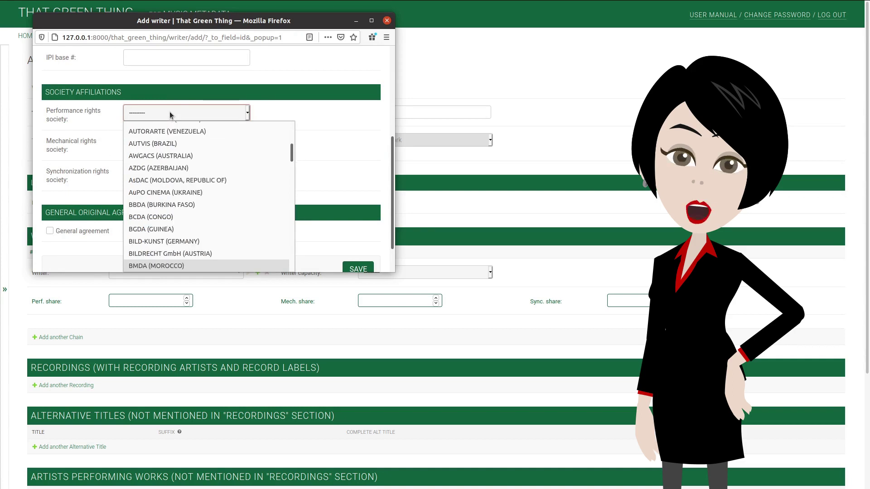
pyautogui.scroll(-1, 178, 167)
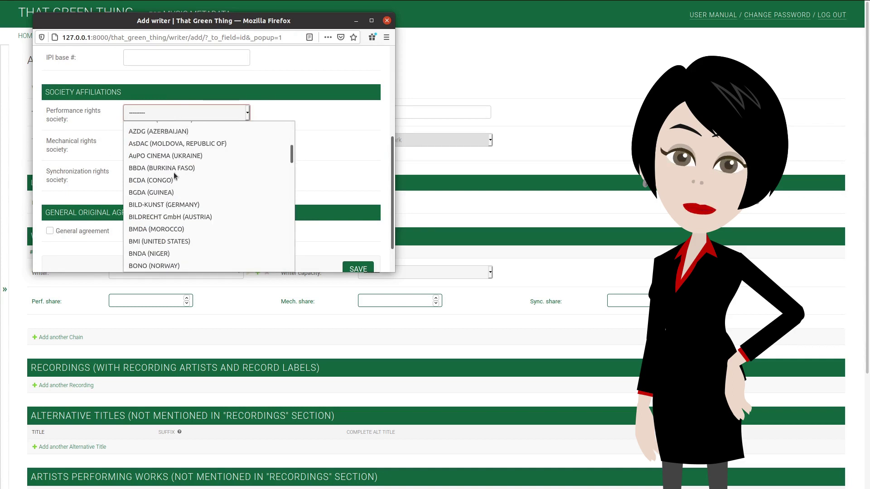
pyautogui.click(168, 241)
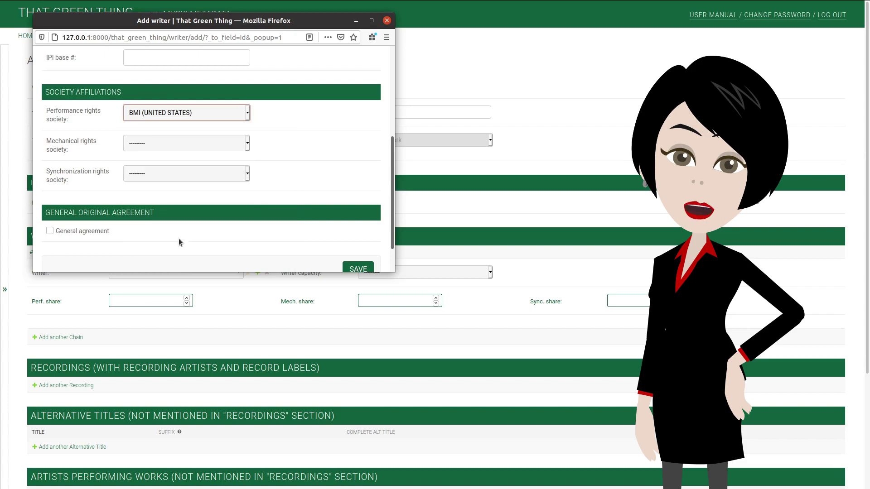
pyautogui.scroll(-1, 208, 229)
pyautogui.click(349, 232)
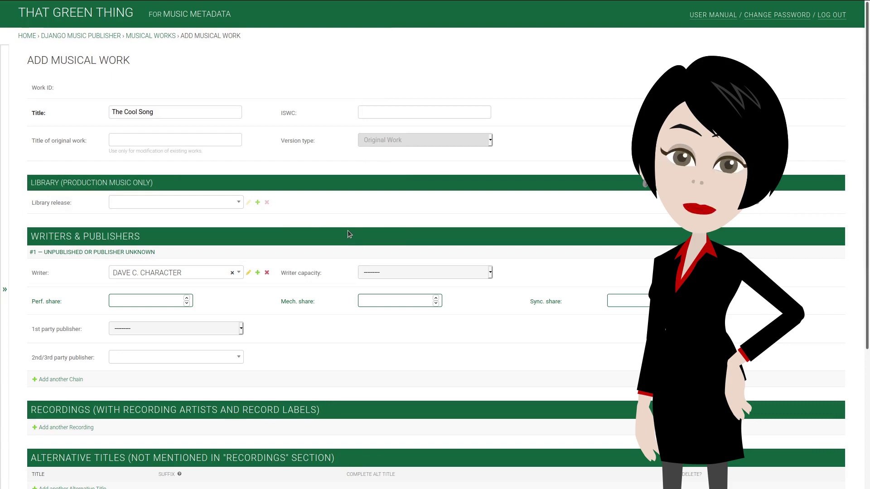
# - Pick MUSIC METADATA as chain 1's 1st party publisher
pyautogui.click(140, 350)
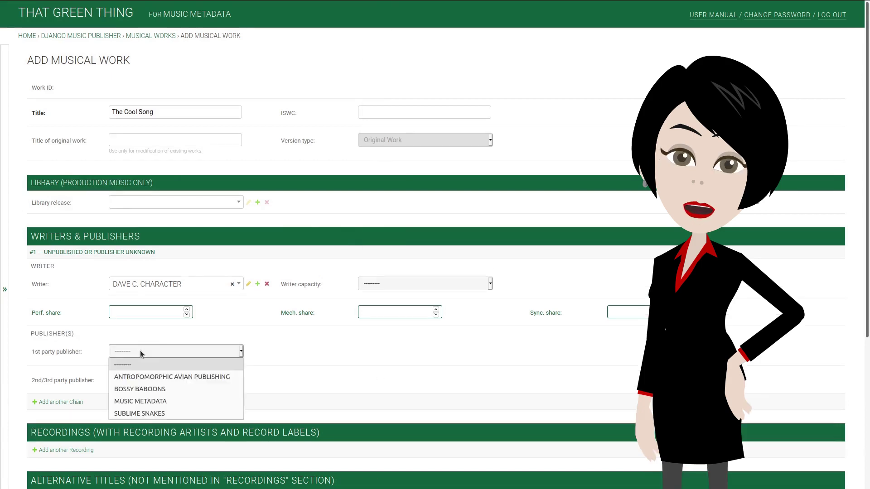
pyautogui.click(144, 399)
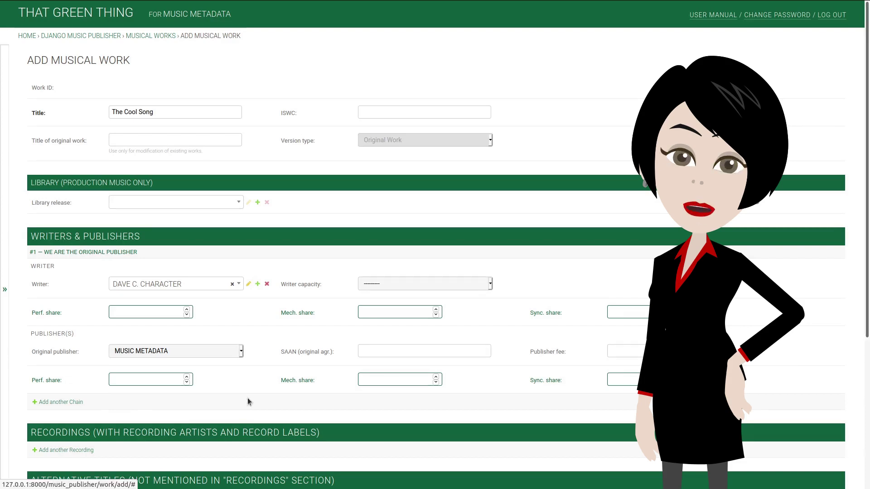
# - Add a second chain and select JOHN SMITH as its writer
pyautogui.click(71, 402)
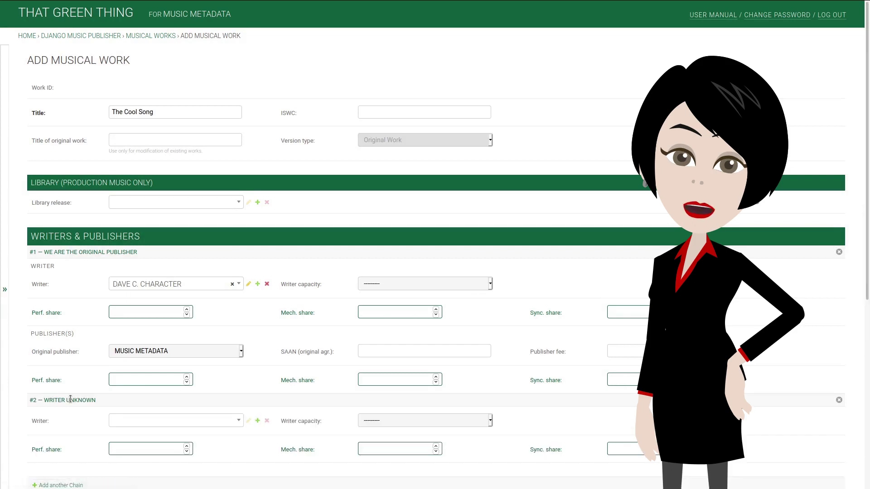
pyautogui.click(234, 421)
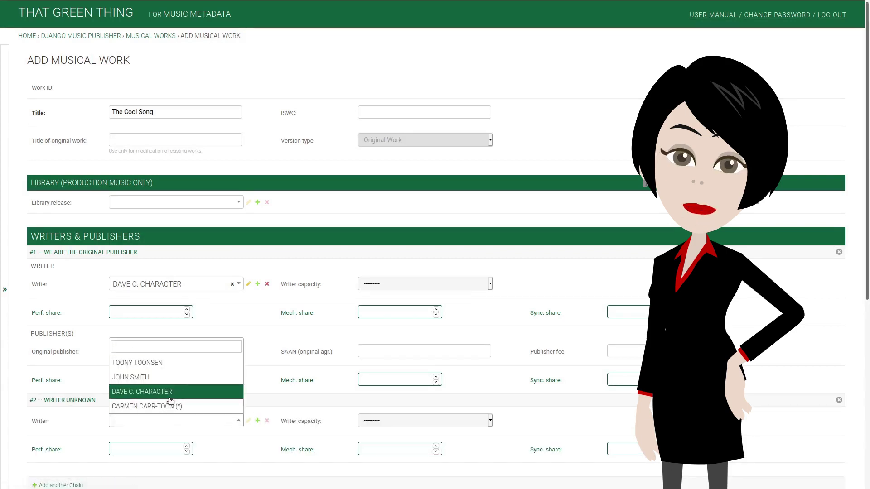
pyautogui.click(160, 377)
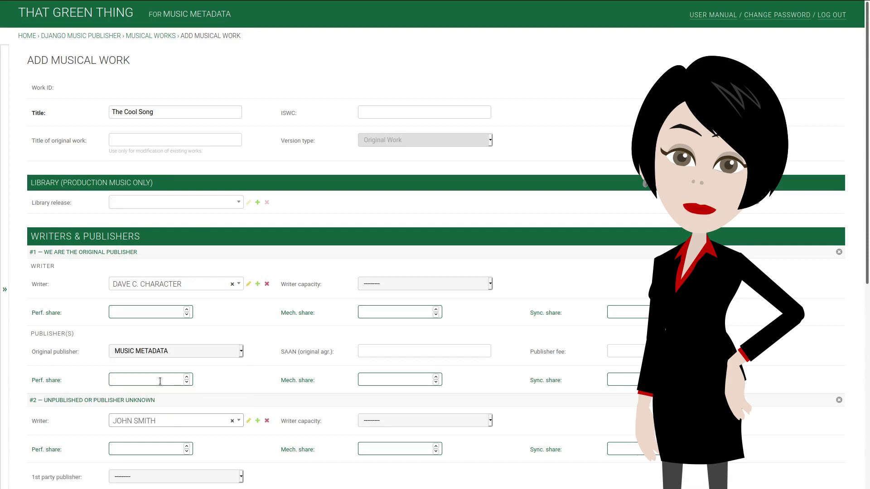